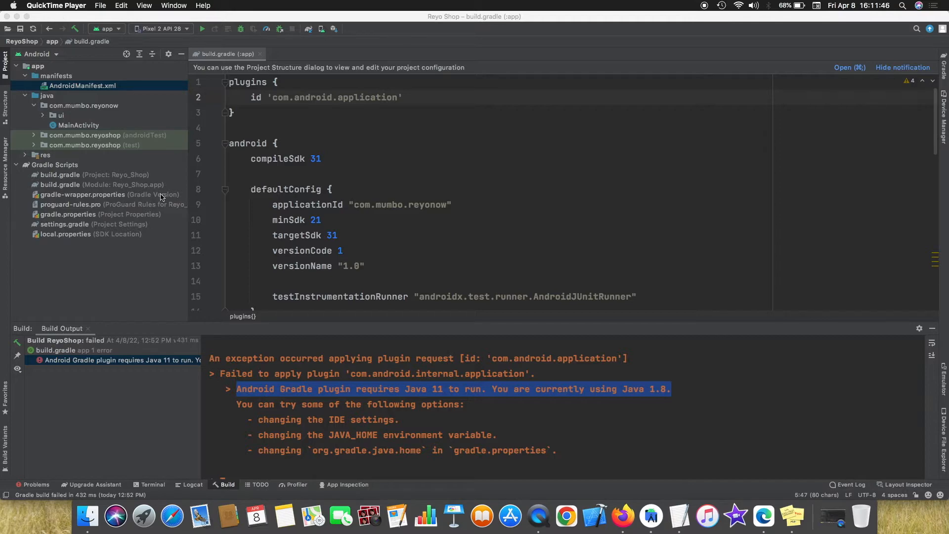
- Reach Preferences > Build, Execution, Deployment > Build Tools from the Android Studio menu
click(175, 235)
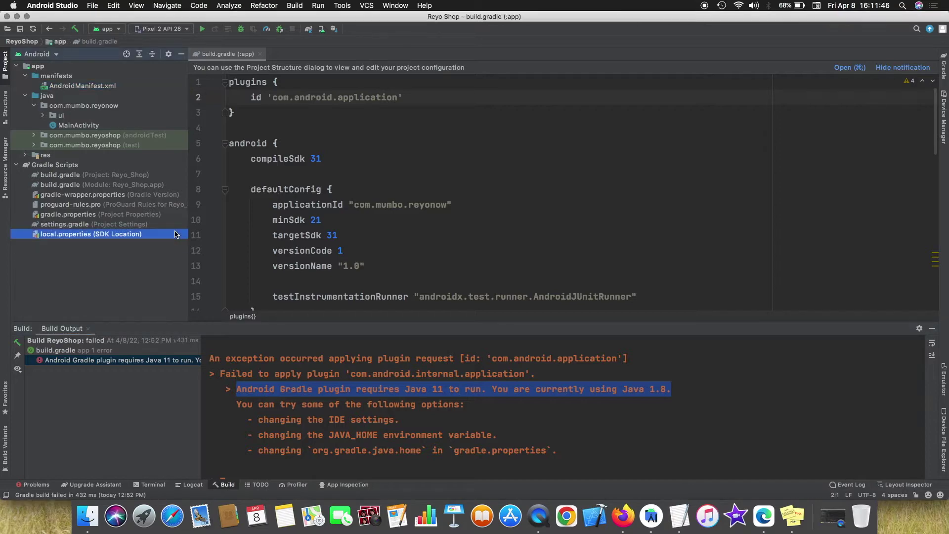
click(58, 6)
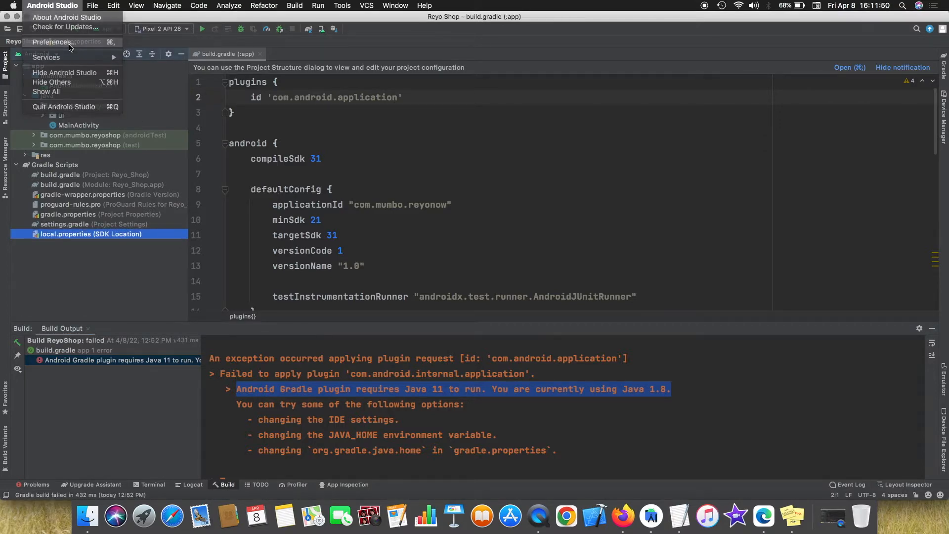
click(54, 41)
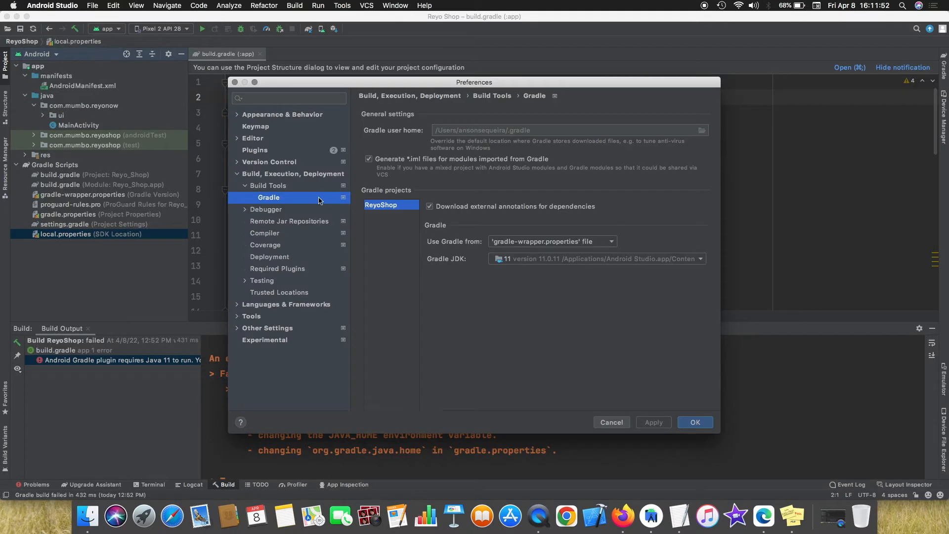
click(271, 186)
- Navigate within Build Tools to the Gradle settings page
click(269, 197)
click(243, 185)
click(245, 185)
click(269, 198)
- Set the Gradle JDK to '11 version 11.0.11' and apply the setting
click(540, 259)
click(540, 275)
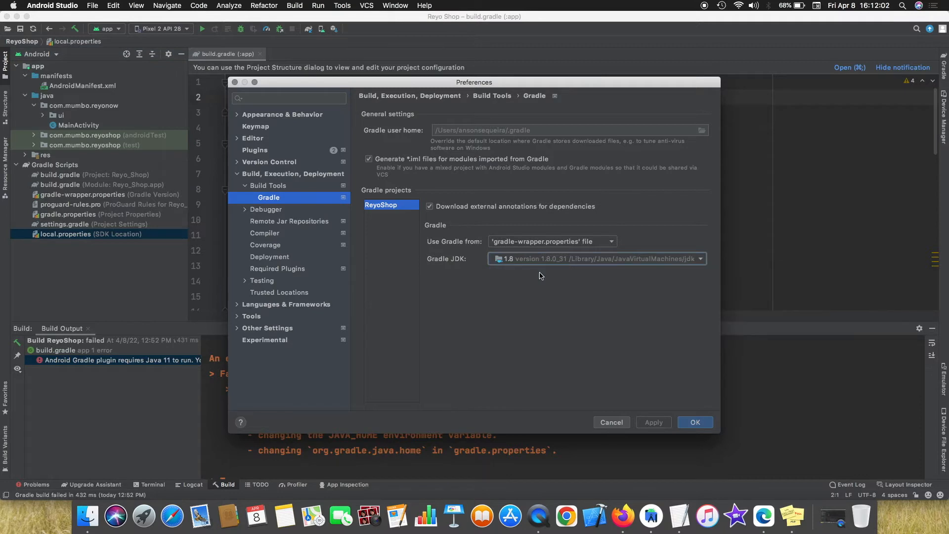
click(595, 259)
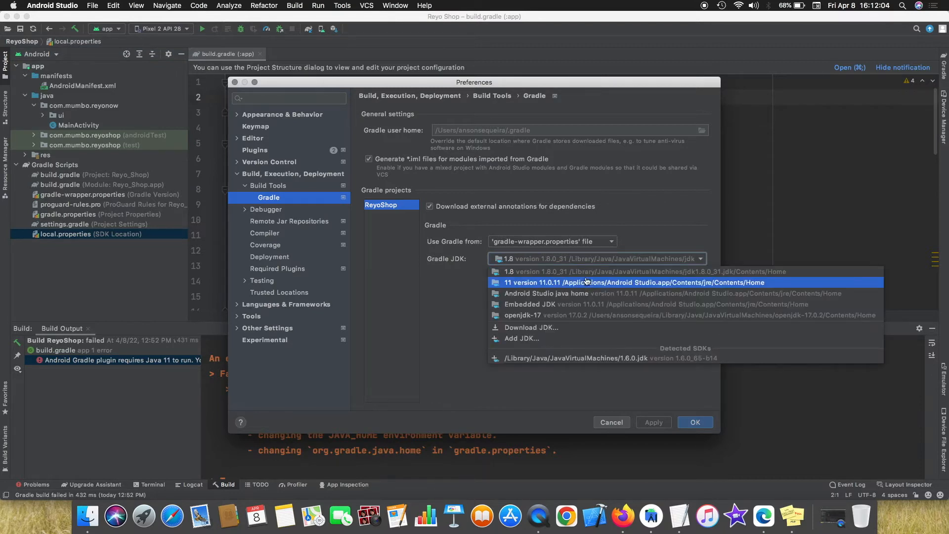
click(587, 282)
click(656, 422)
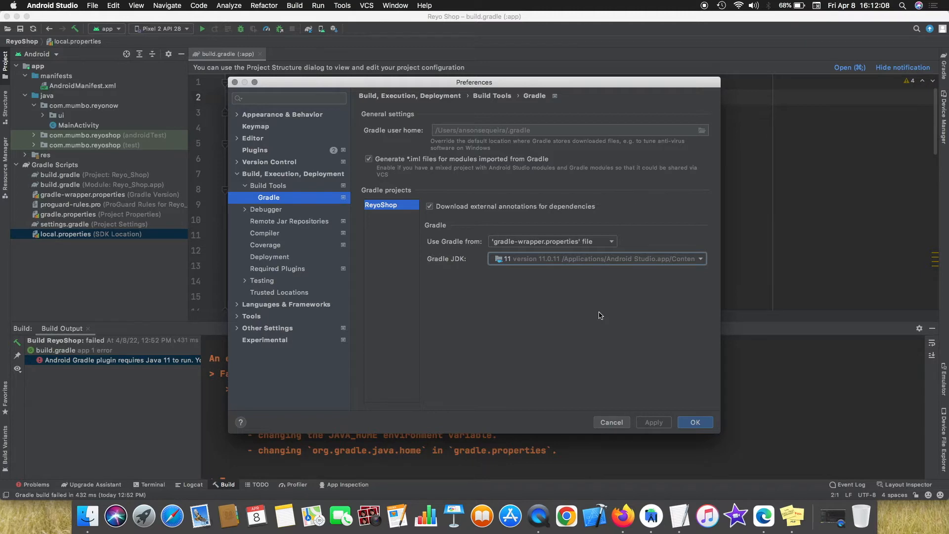
- Confirm Preferences with OK and rerun the Gradle build of the app
click(696, 422)
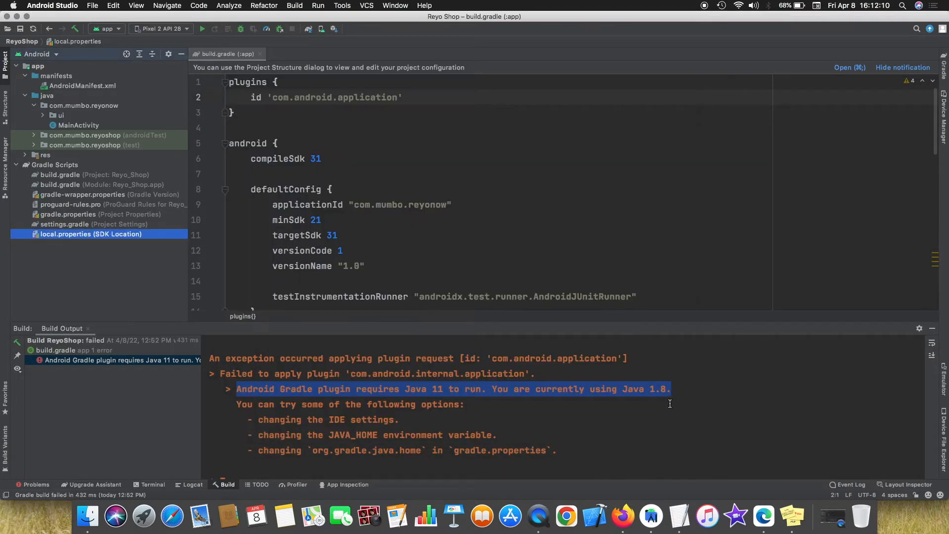
click(202, 29)
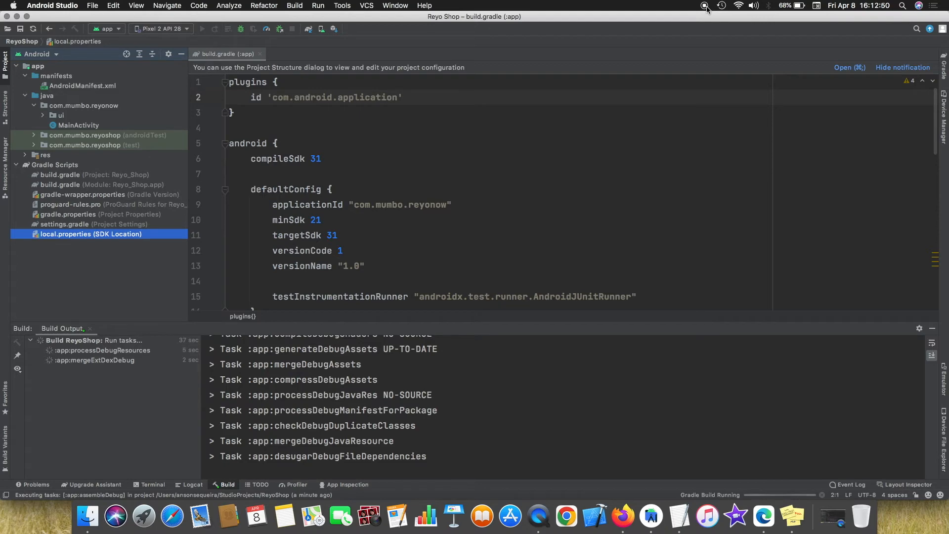
scroll(361, 243, down, 5)
scroll(362, 243, down, 3)
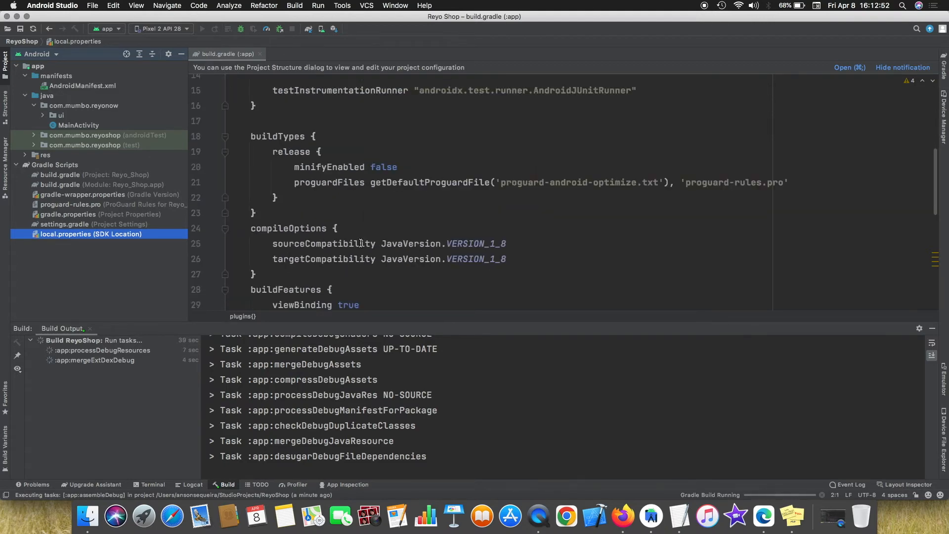
scroll(361, 242, down, 2)
scroll(361, 242, up, 4)
scroll(361, 243, up, 4)
scroll(361, 243, up, 2)
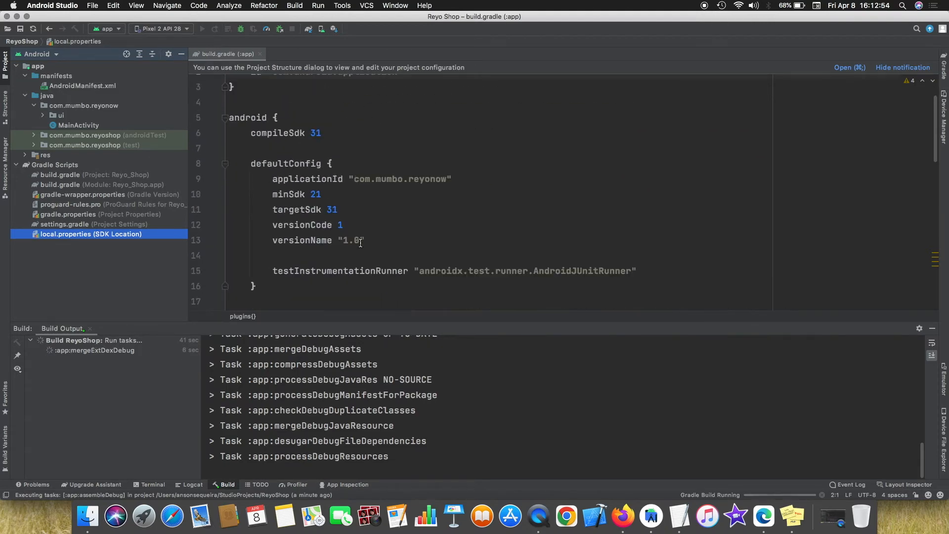